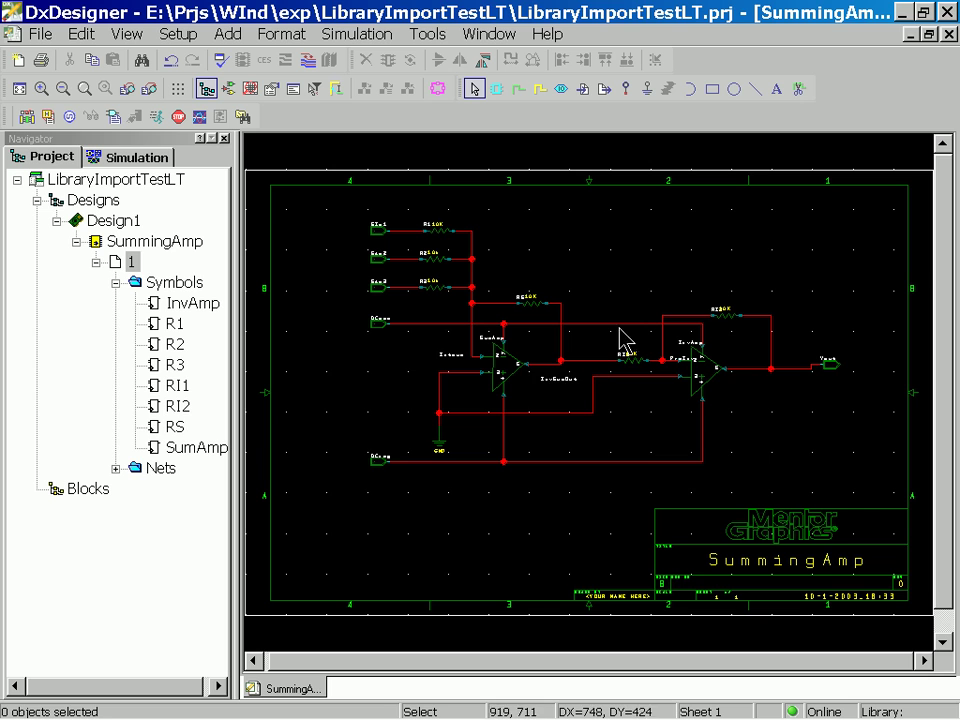
- Select the SumAmp, then the InvAmp op-amp, and open the sheet's Properties view
click(509, 380)
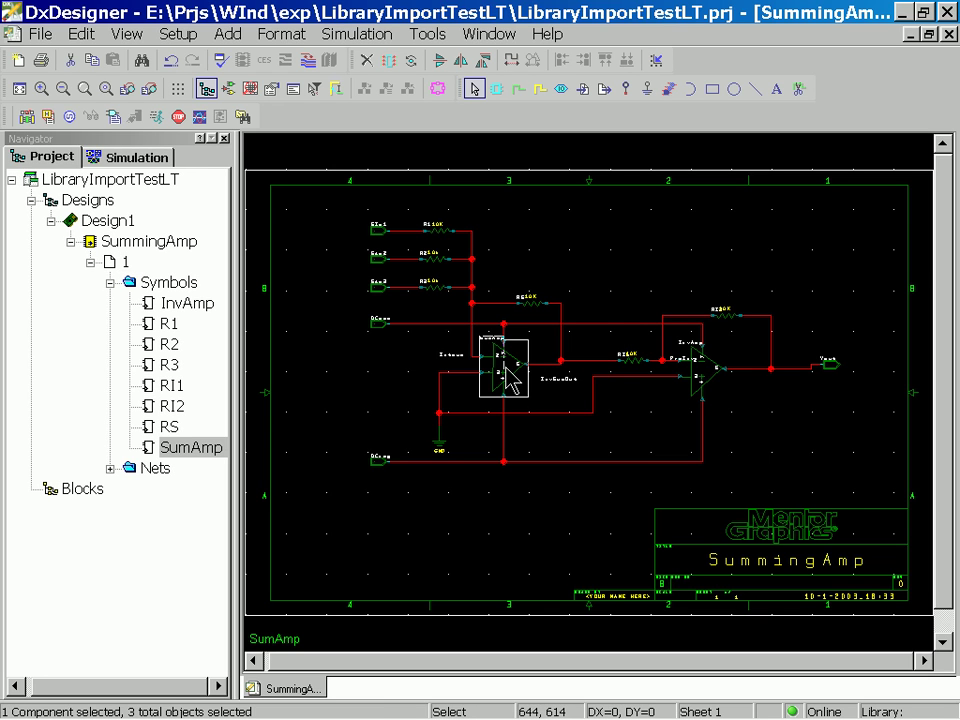
click(713, 394)
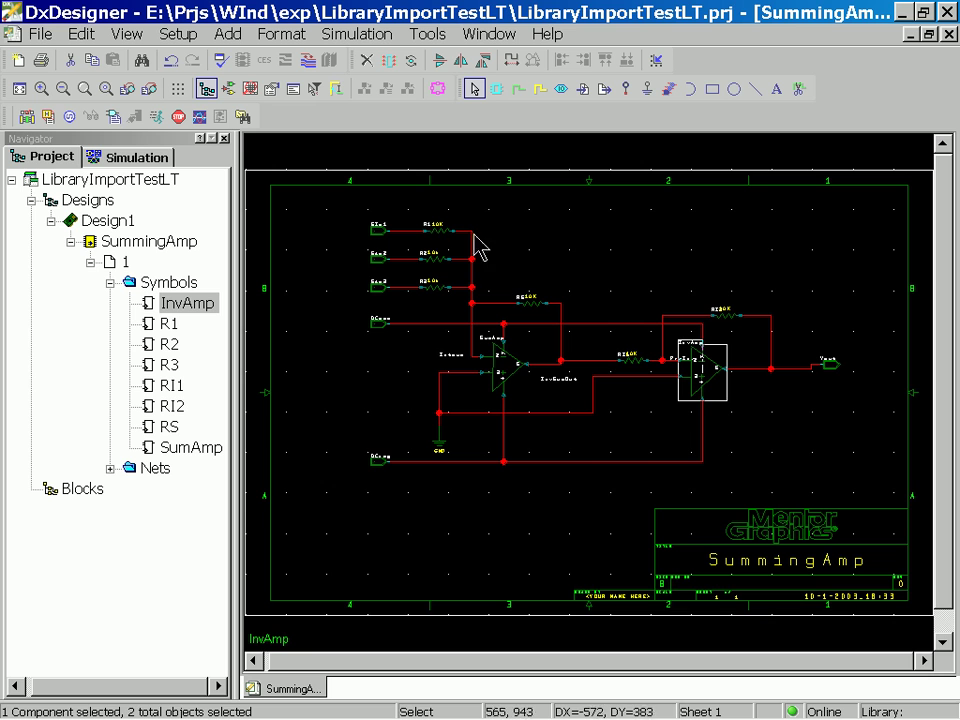
click(439, 267)
double_click(438, 269)
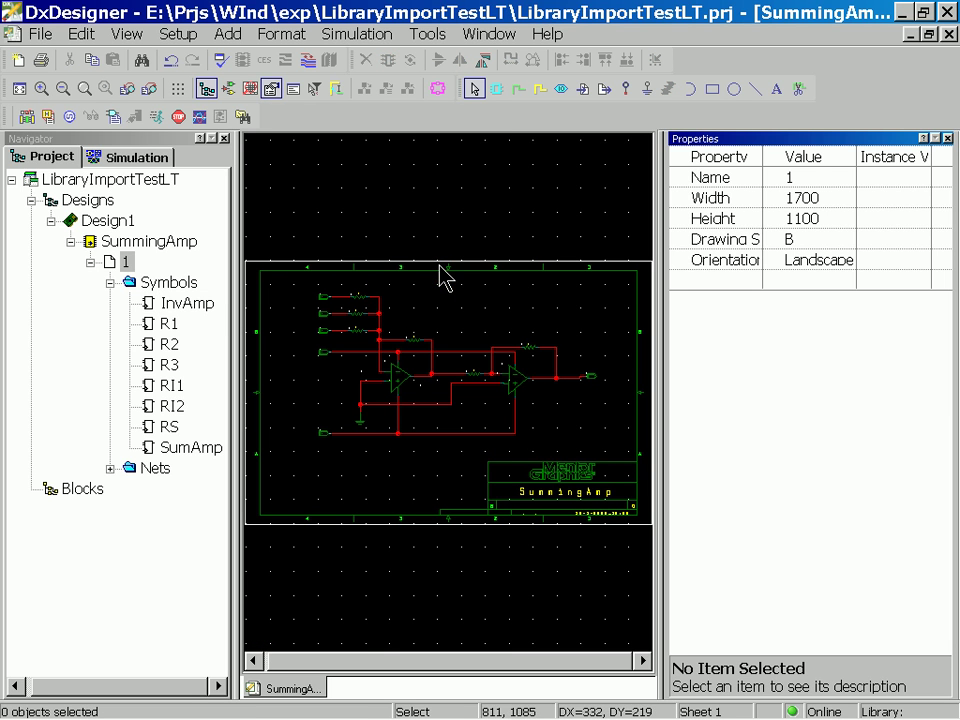
- Change resistor R2's VALUE to 20k
click(361, 316)
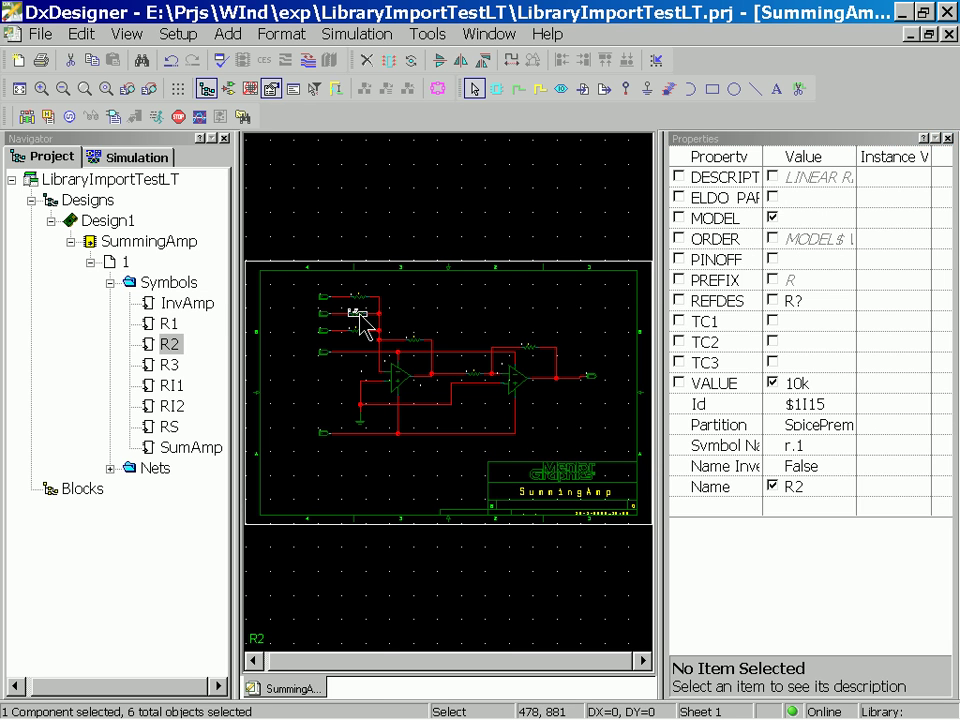
click(800, 384)
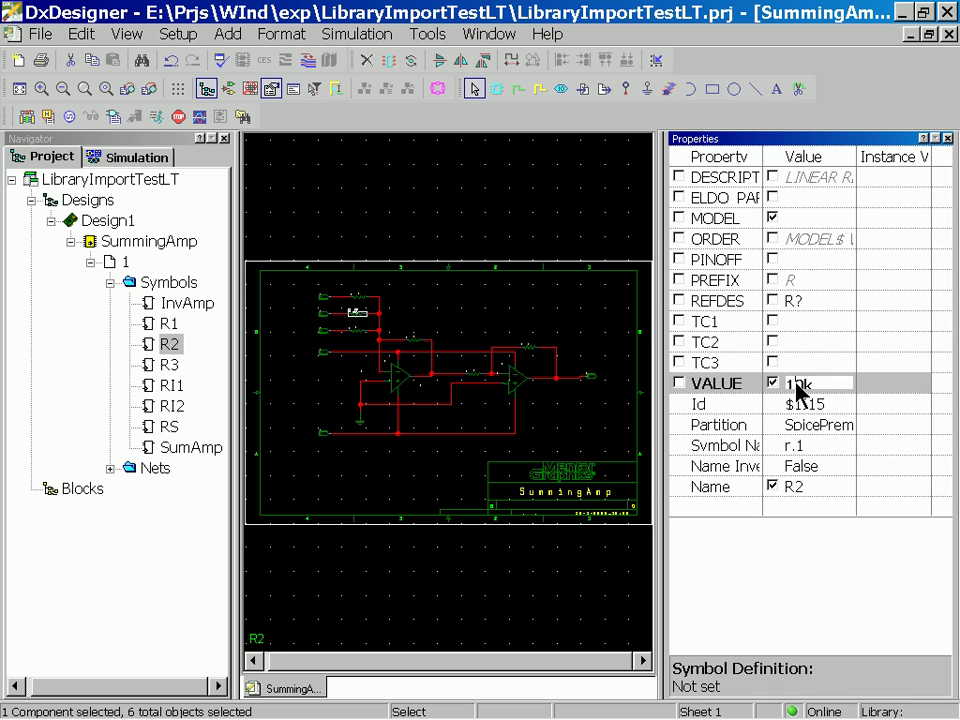
text(20k)
key(Return)
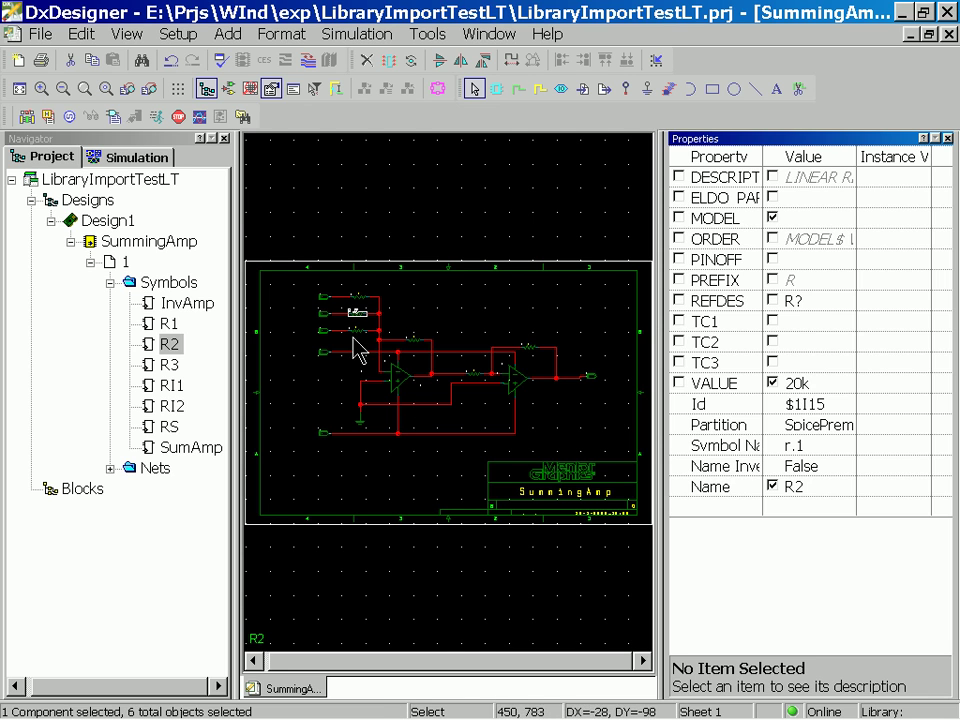
click(362, 348)
- Change resistor R3's VALUE to 30k and close the Properties view
click(359, 331)
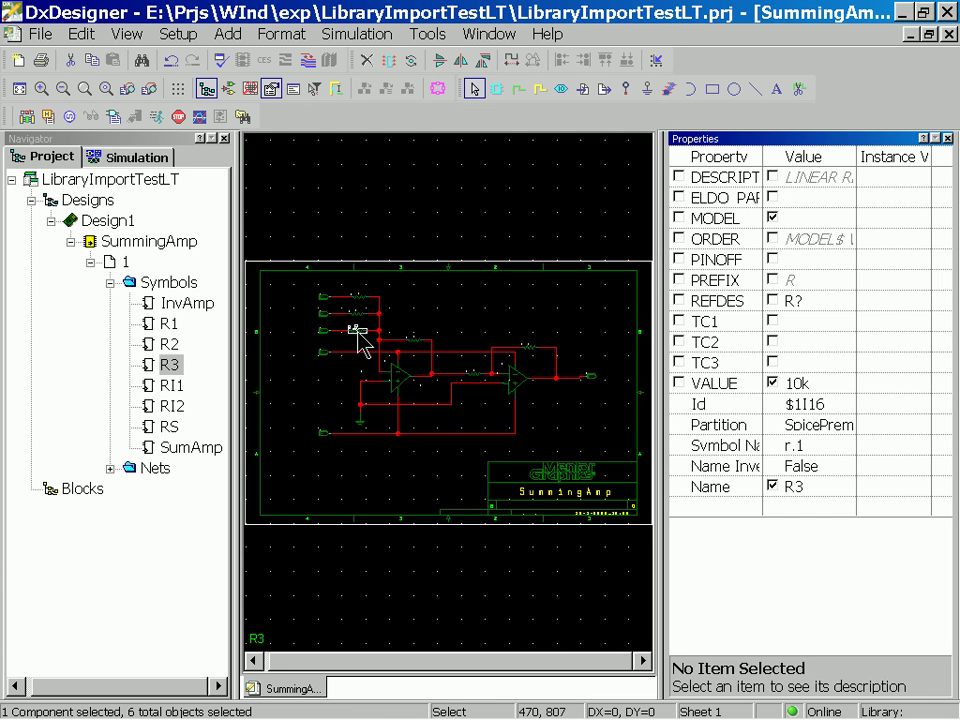
click(804, 387)
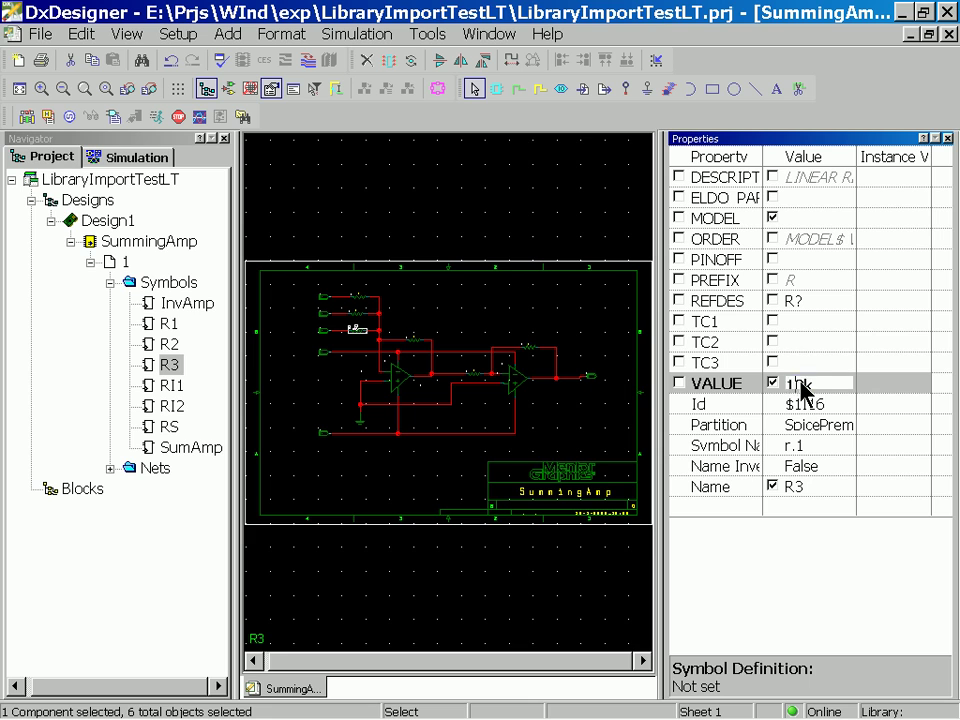
text(30k)
key(Return)
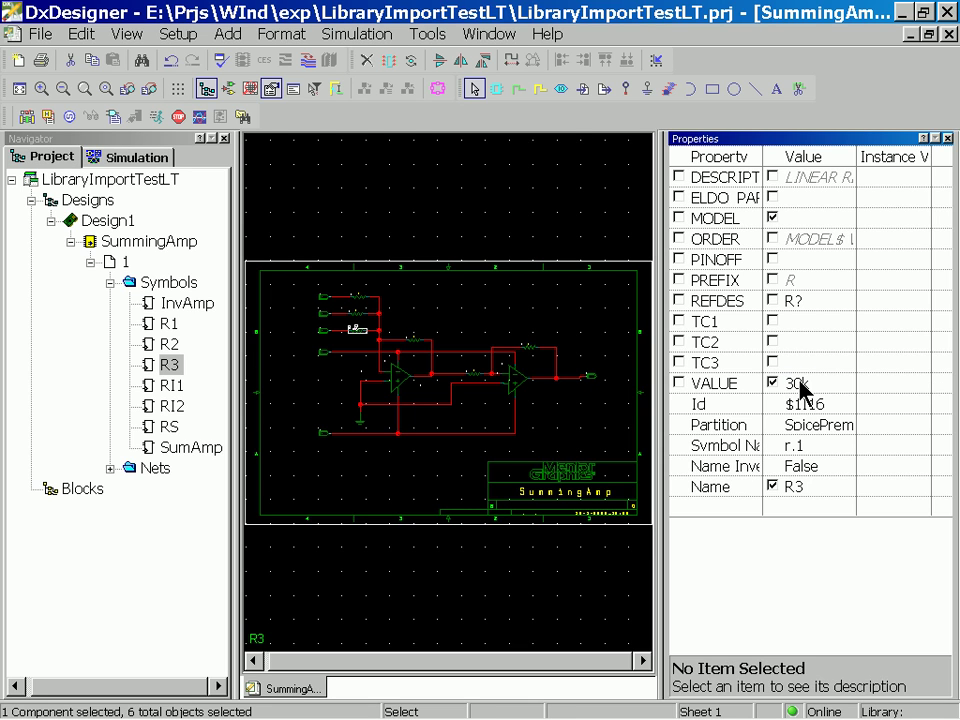
click(947, 138)
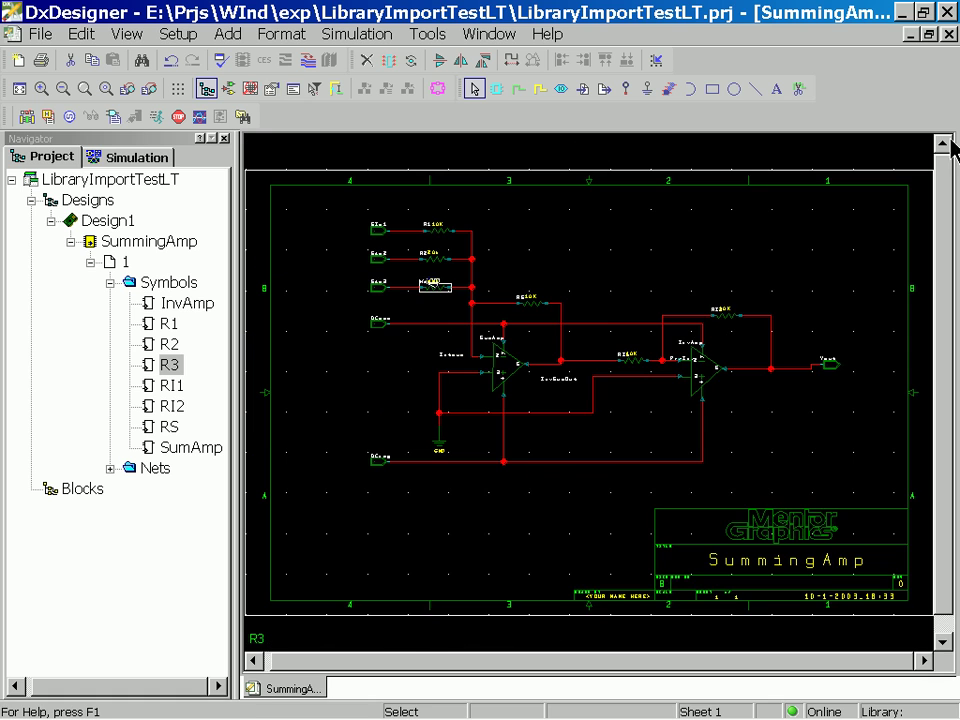
- Generate the Spice netlist for SummingAmp and bring up the Sources list with Wave1 selected
click(112, 116)
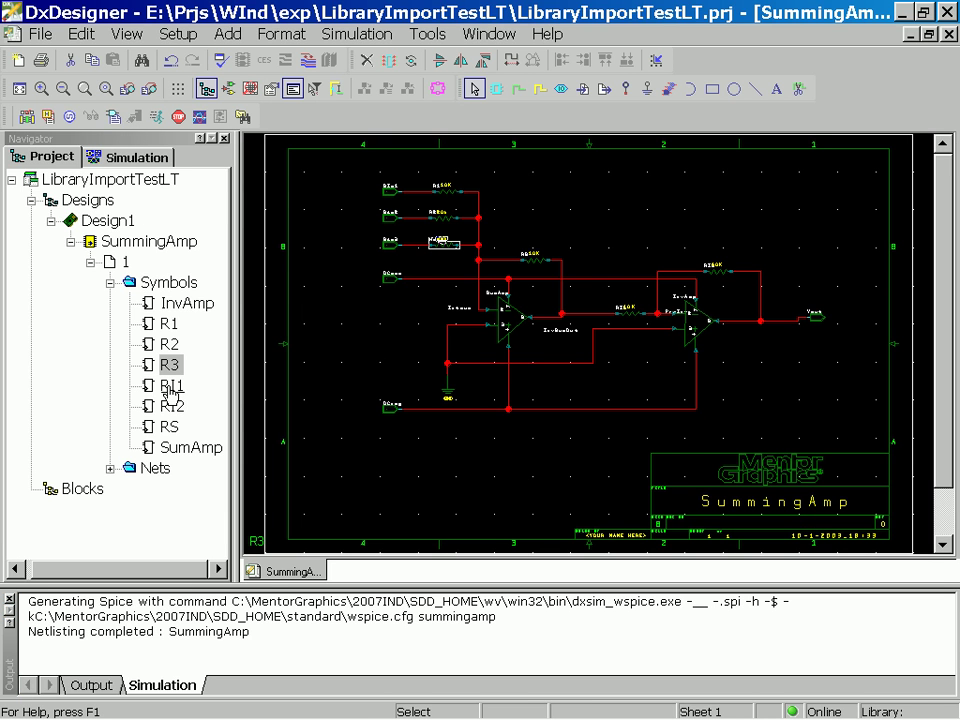
click(69, 116)
click(208, 288)
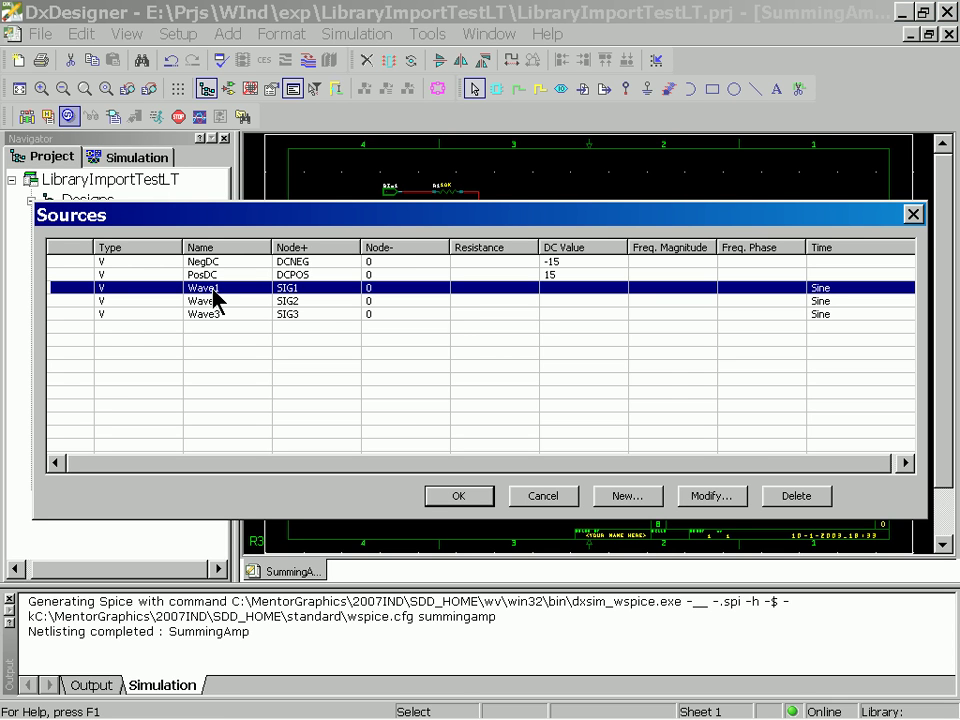
- Set the Wave1 sine source to amplitude 3 and frequency 100 Hz
click(723, 502)
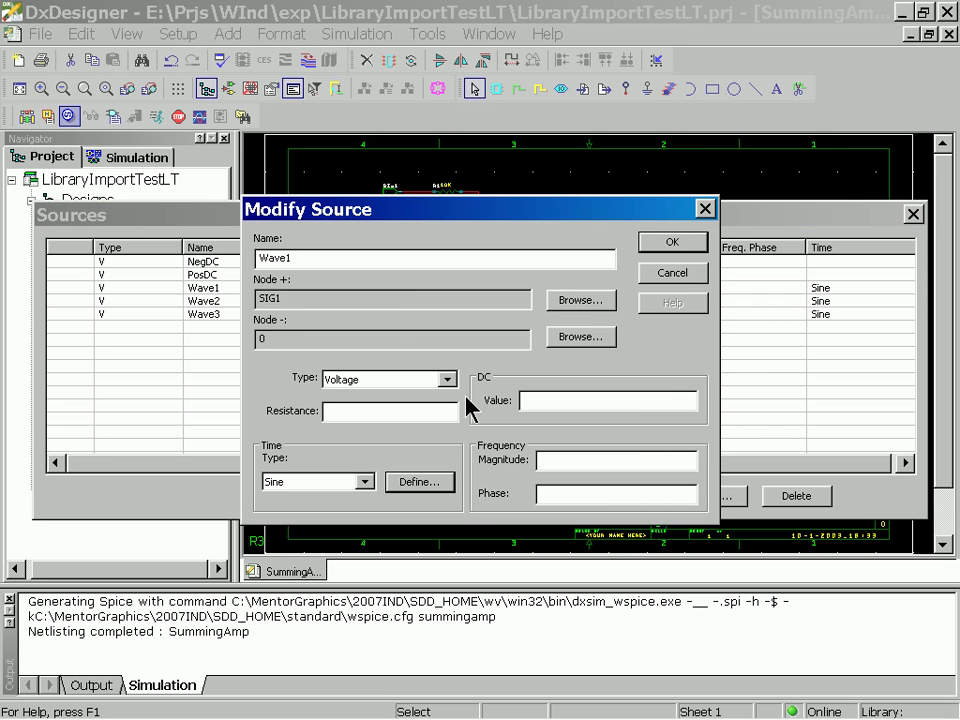
click(430, 484)
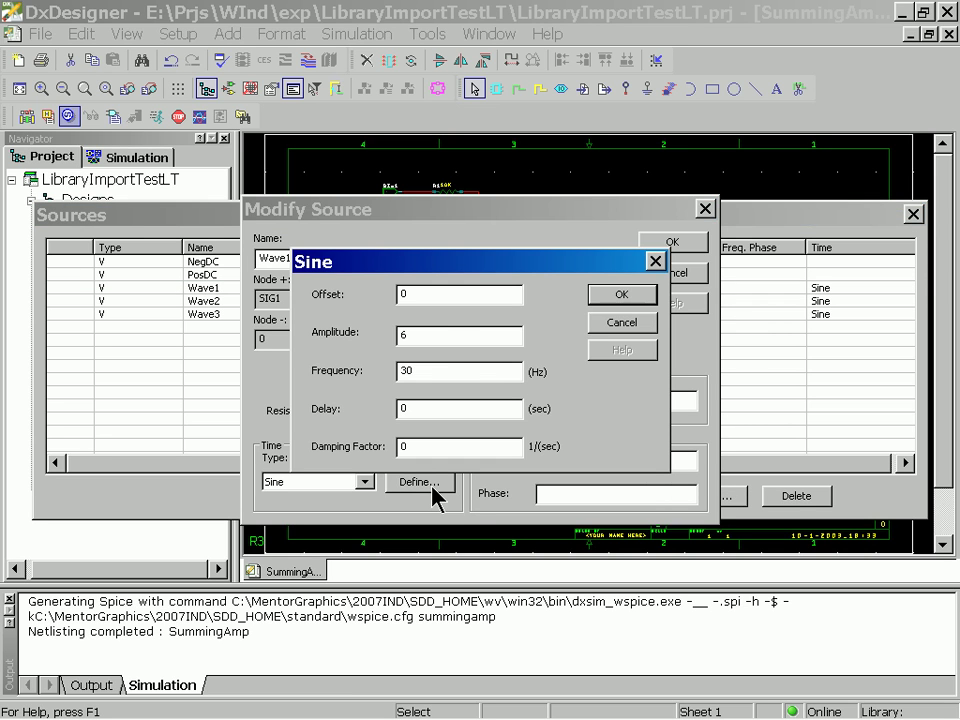
click(437, 336)
drag(437, 336, 336, 332)
text(3)
drag(455, 373, 403, 370)
text(100)
click(624, 296)
click(672, 242)
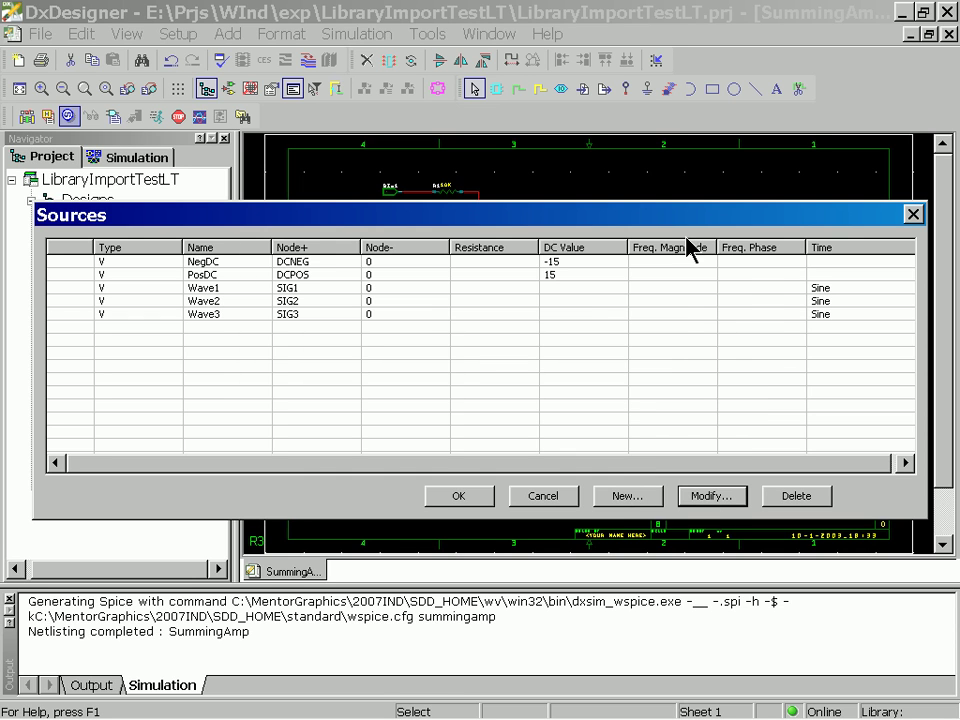
- Set the Wave2 sine source to amplitude 3 and frequency 200 Hz
click(226, 300)
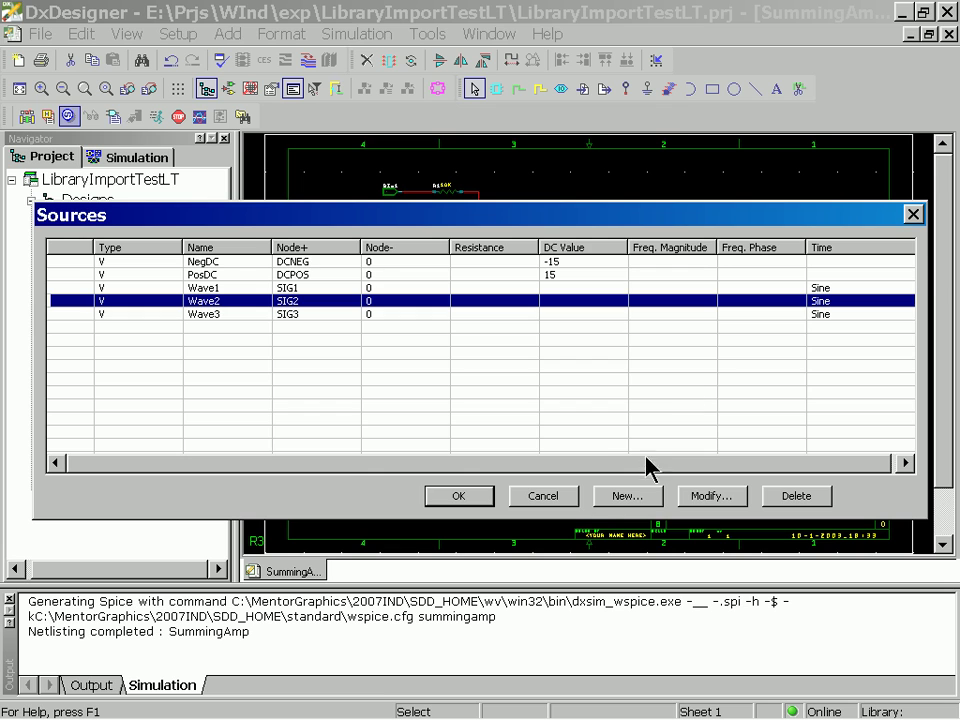
click(720, 500)
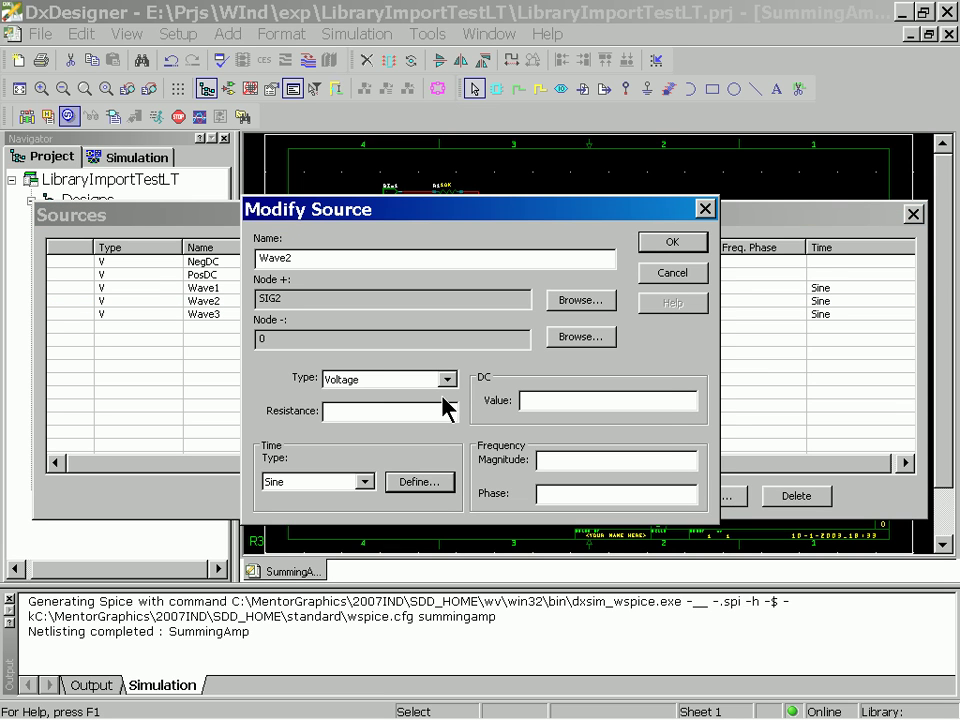
click(424, 484)
double_click(432, 336)
text(8)
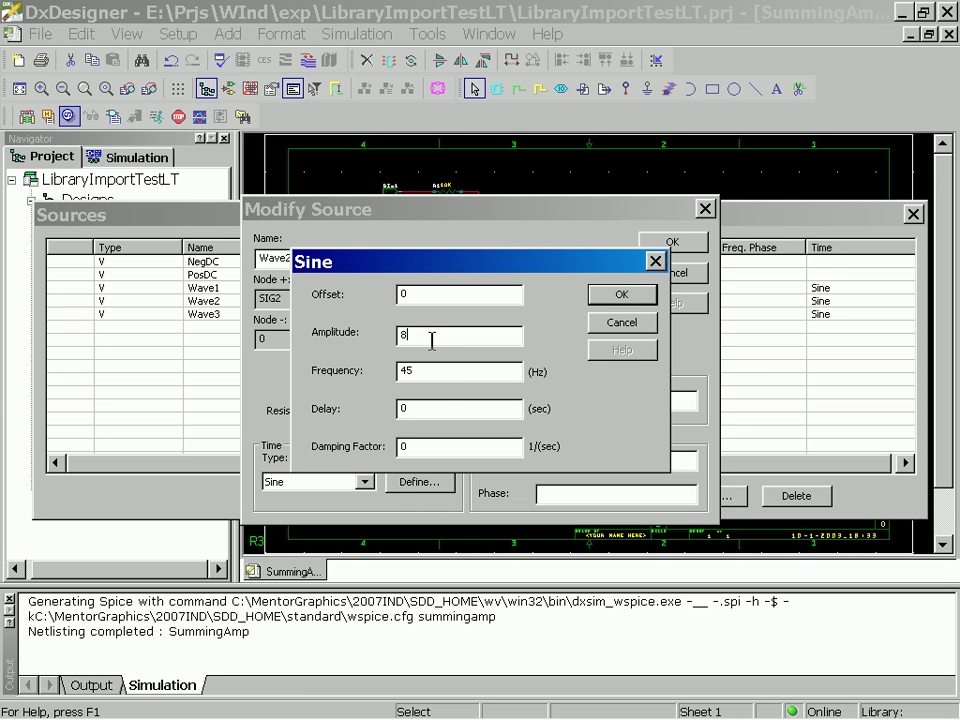
key(BackSpace)
text(3)
key(Tab)
text(200)
click(640, 293)
click(668, 243)
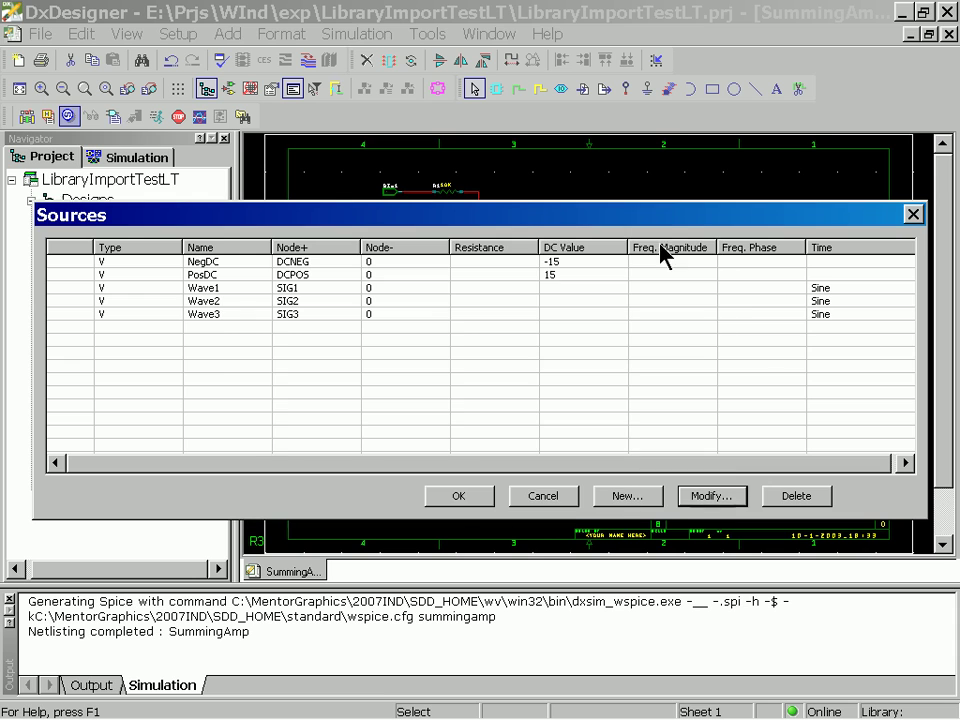
- Set the Wave3 sine source to amplitude 3 and frequency 300 Hz, then close the Sources list
click(210, 315)
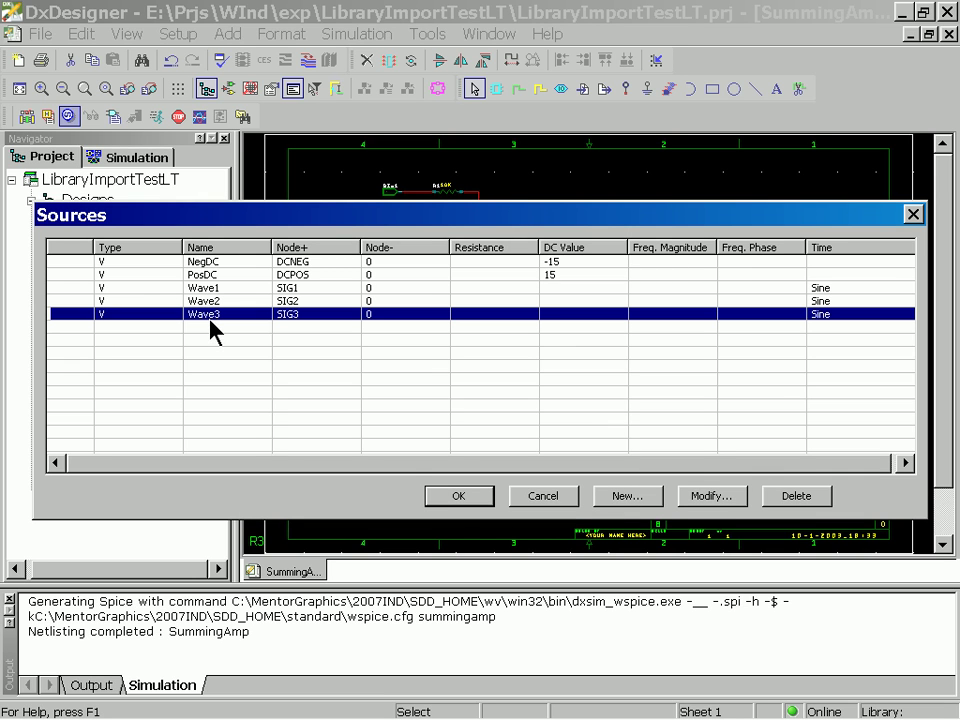
click(712, 496)
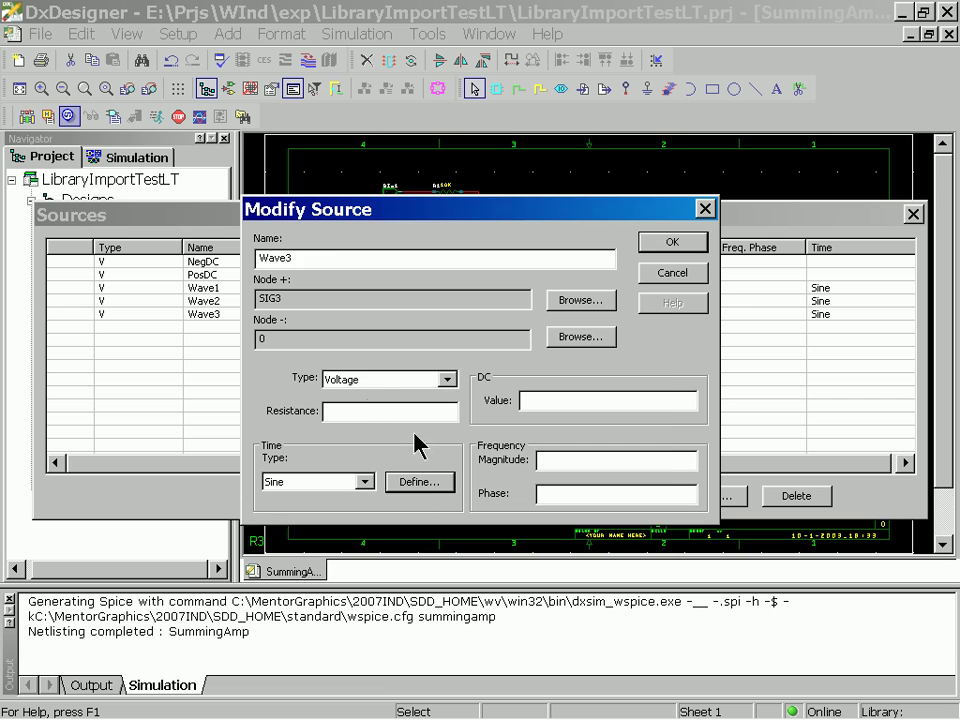
click(418, 482)
double_click(448, 336)
text(3)
double_click(431, 369)
text(300)
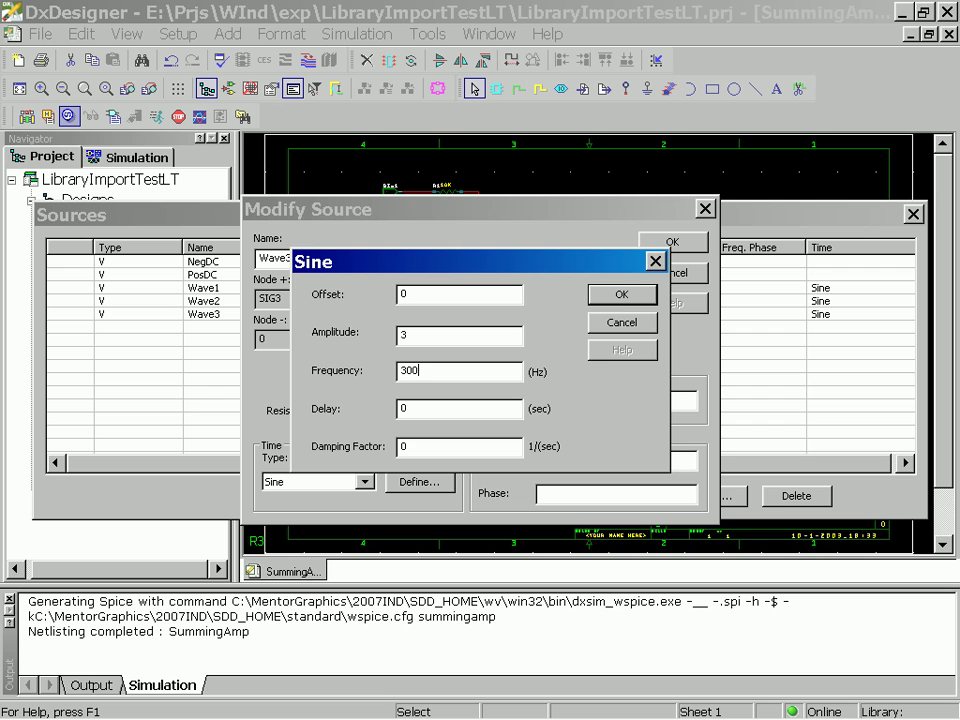
click(618, 295)
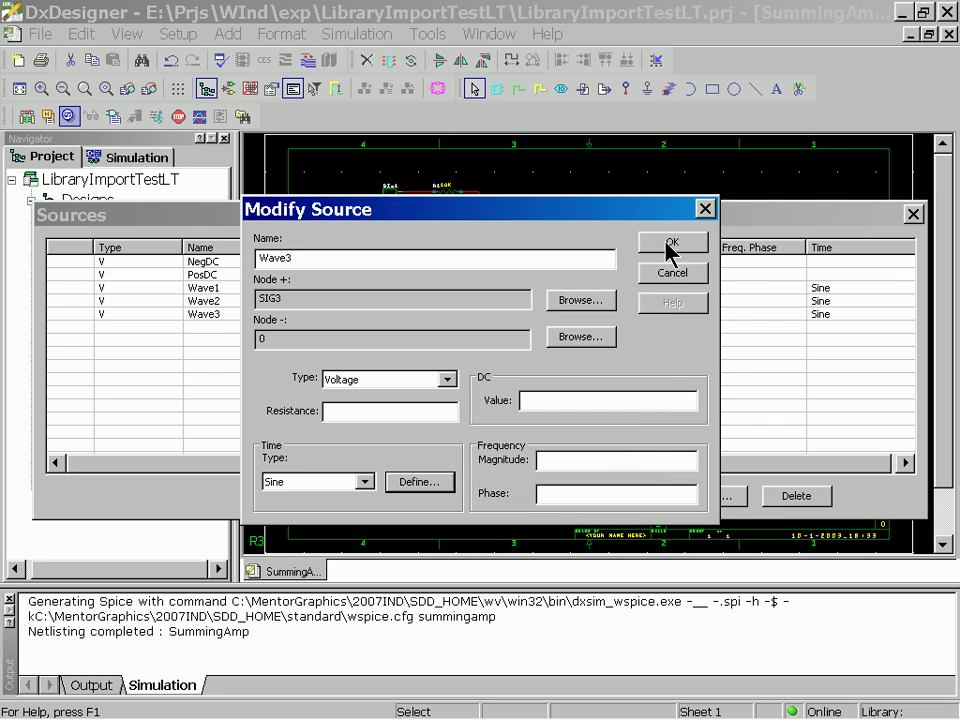
click(671, 242)
click(462, 497)
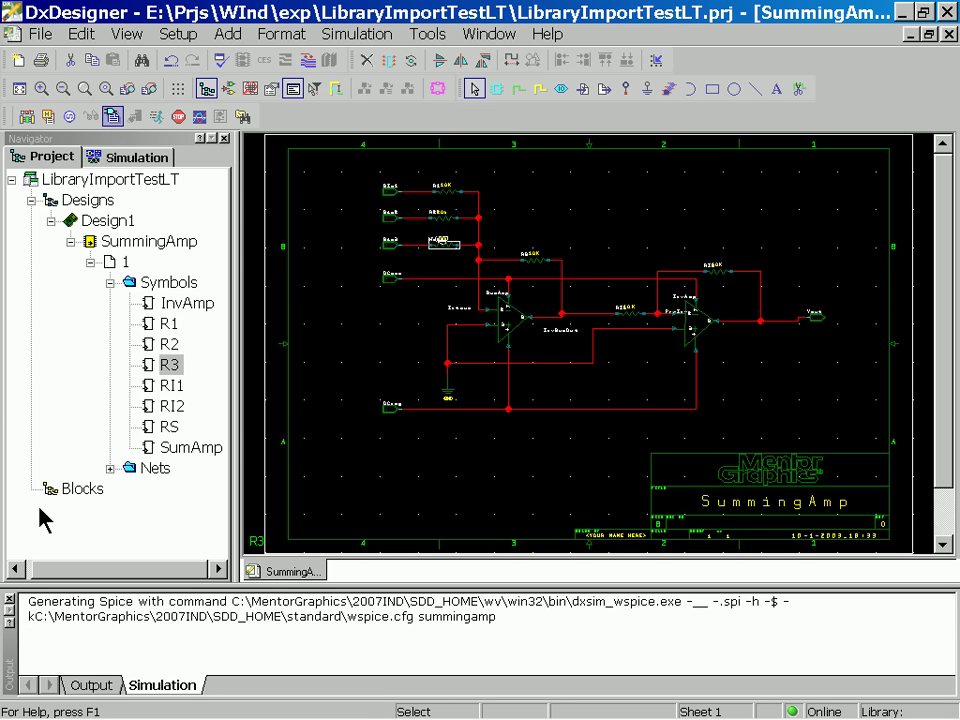
- Enable time-domain analysis from 0 to 1 s and run the SummingAmp simulation
click(155, 117)
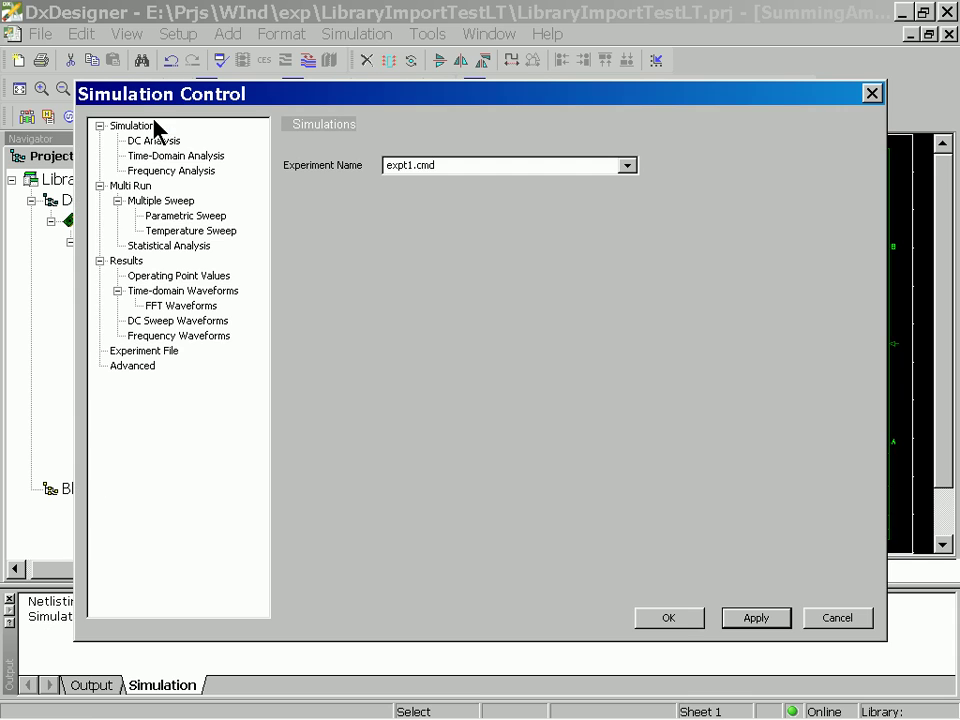
click(159, 156)
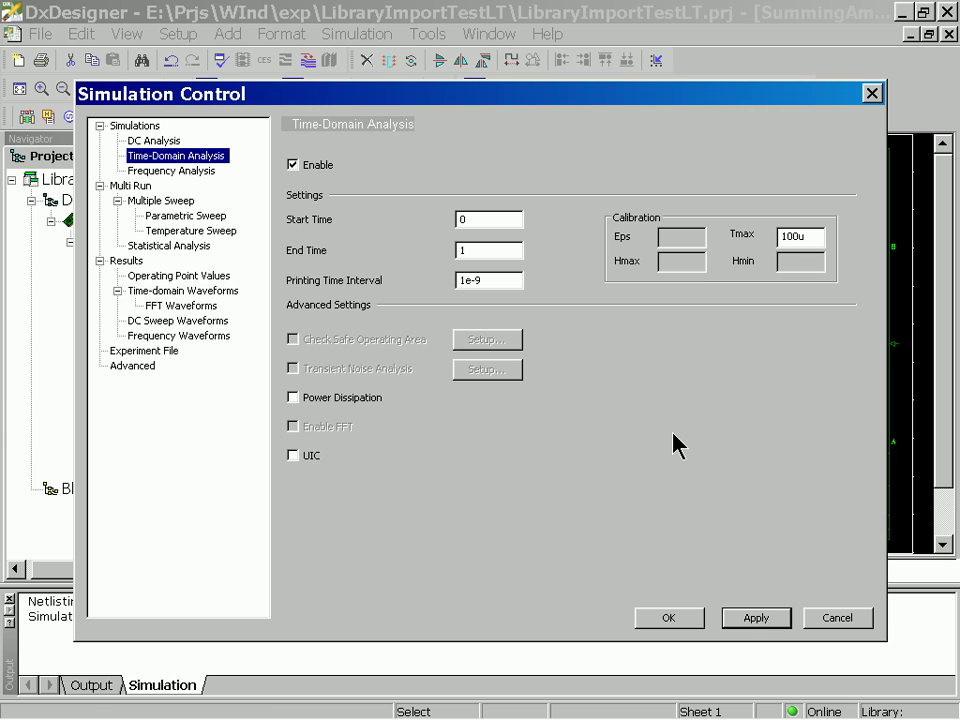
click(684, 620)
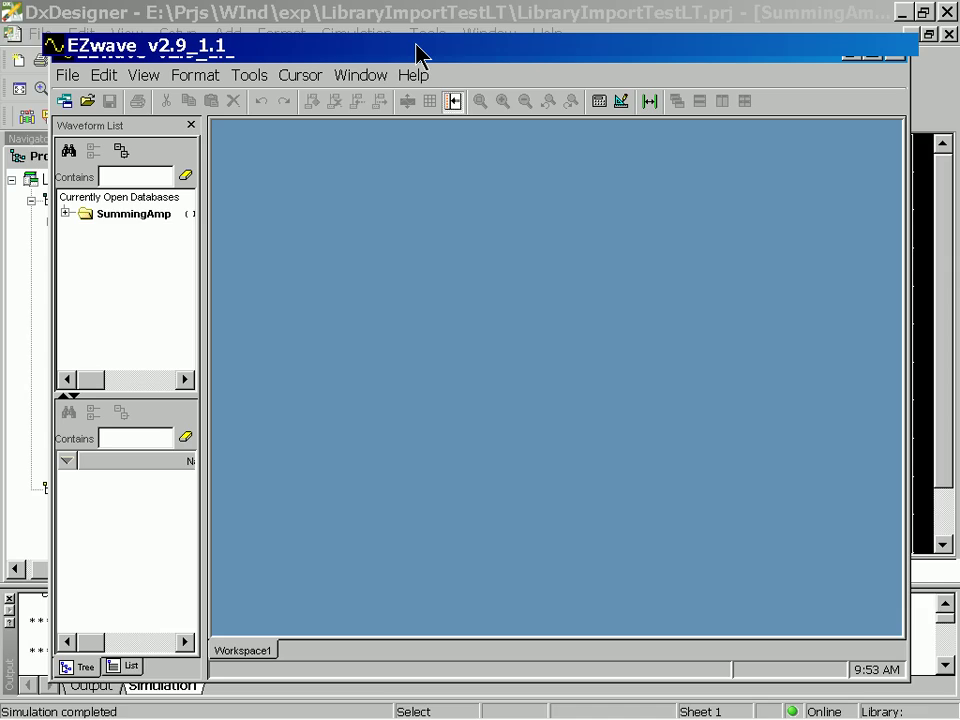
- Maximize EZwave, plot V(vout) from the SummingAmp TRAN results, and zoom into a few cycles
double_click(415, 52)
click(13, 174)
click(50, 188)
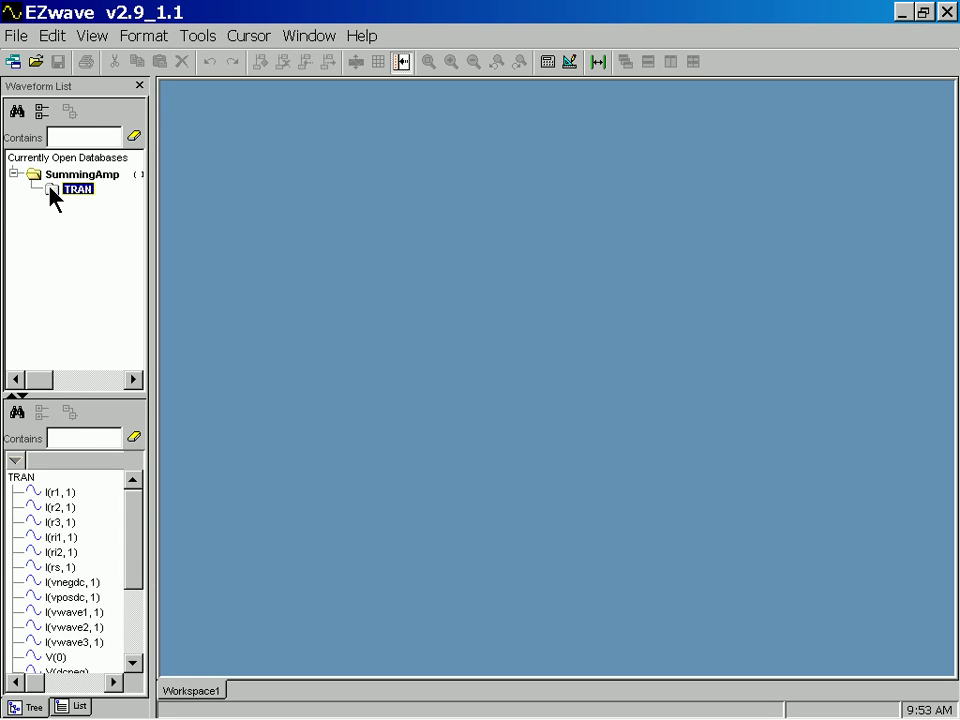
drag(135, 552, 124, 664)
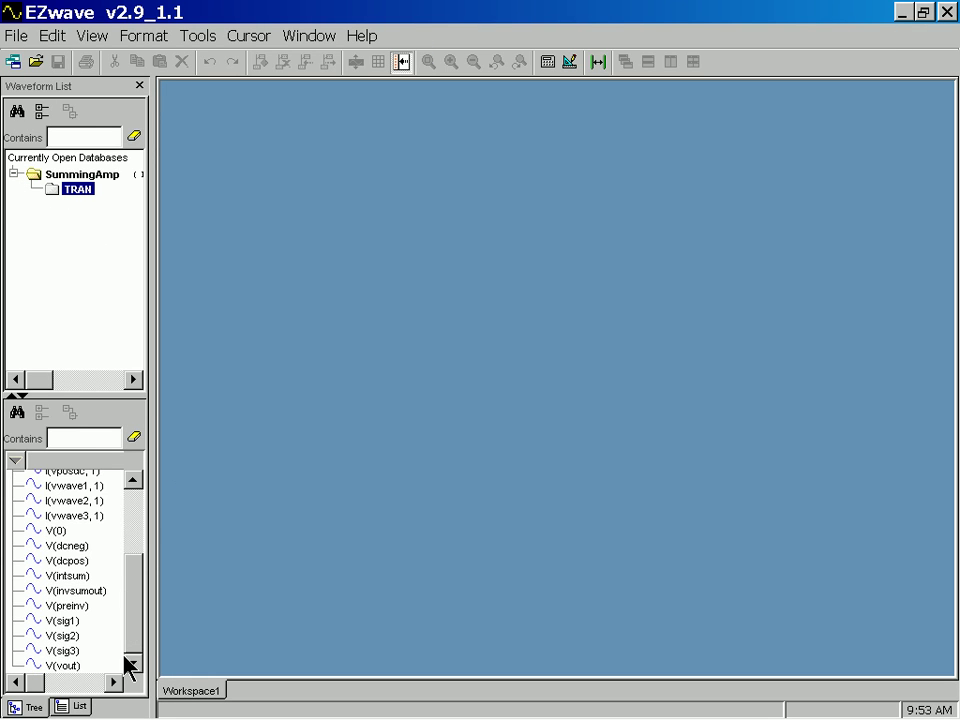
double_click(58, 665)
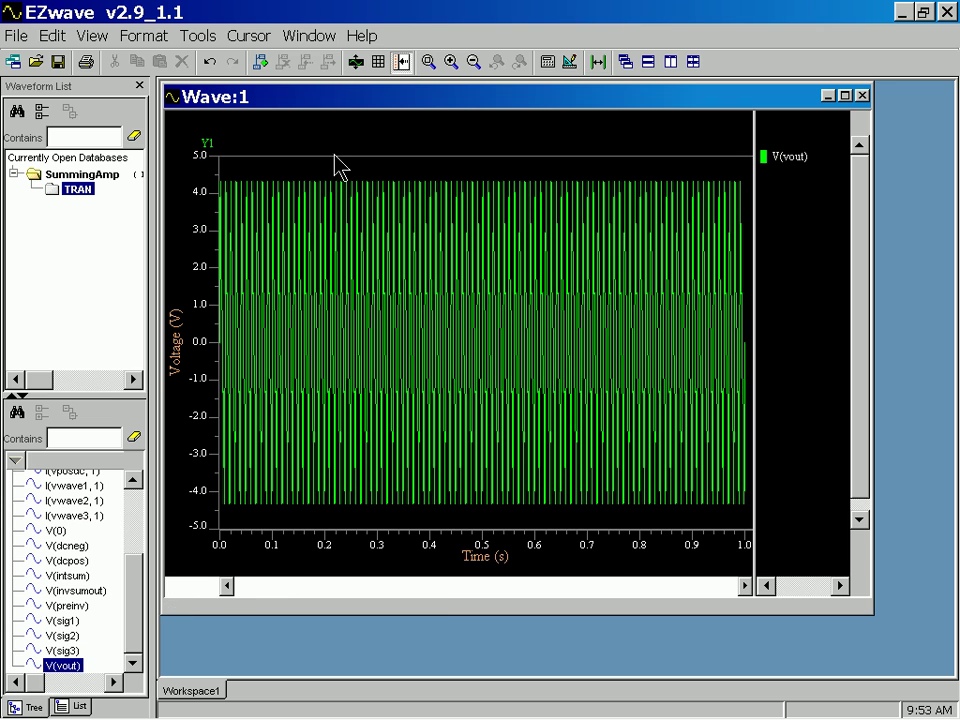
drag(330, 166, 312, 168)
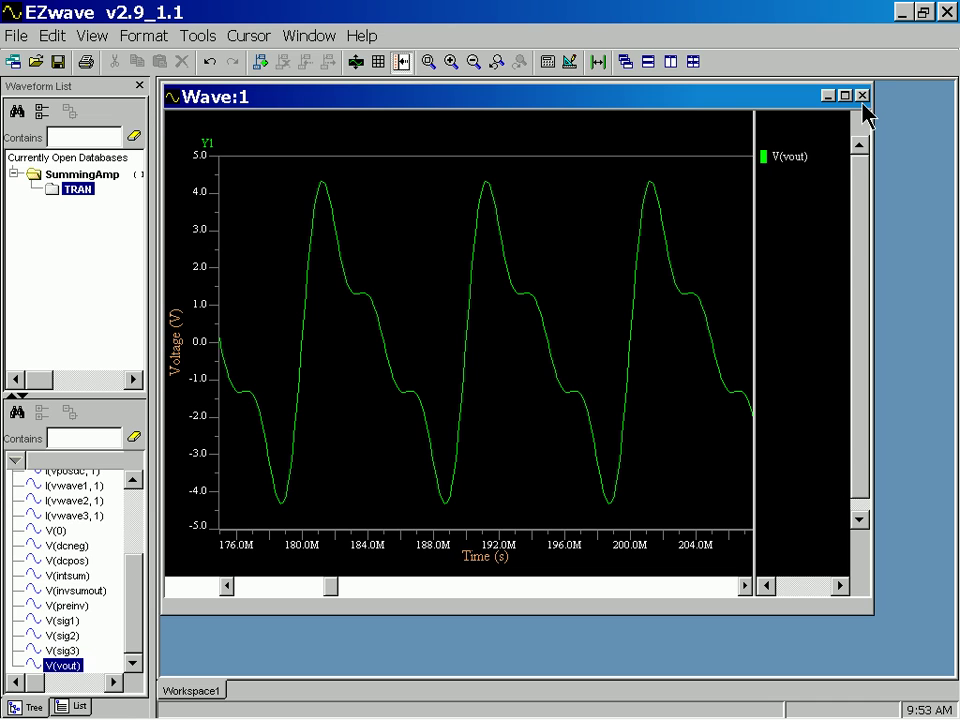
- Close the EZwave viewer to return to the SummingAmp schematic
click(946, 12)
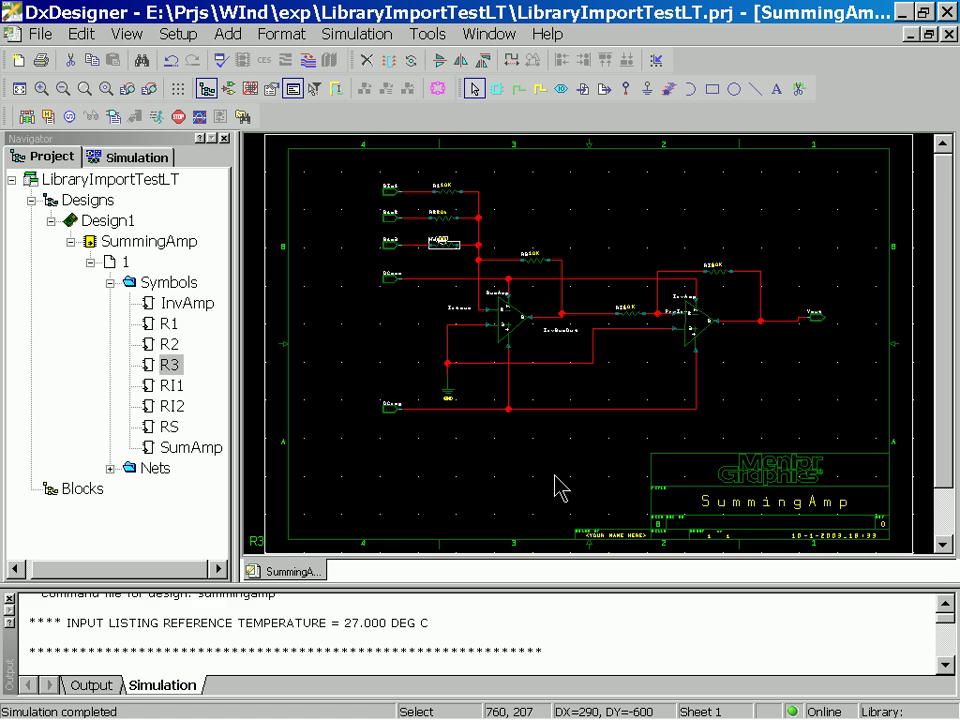
mouse_move(560, 718)
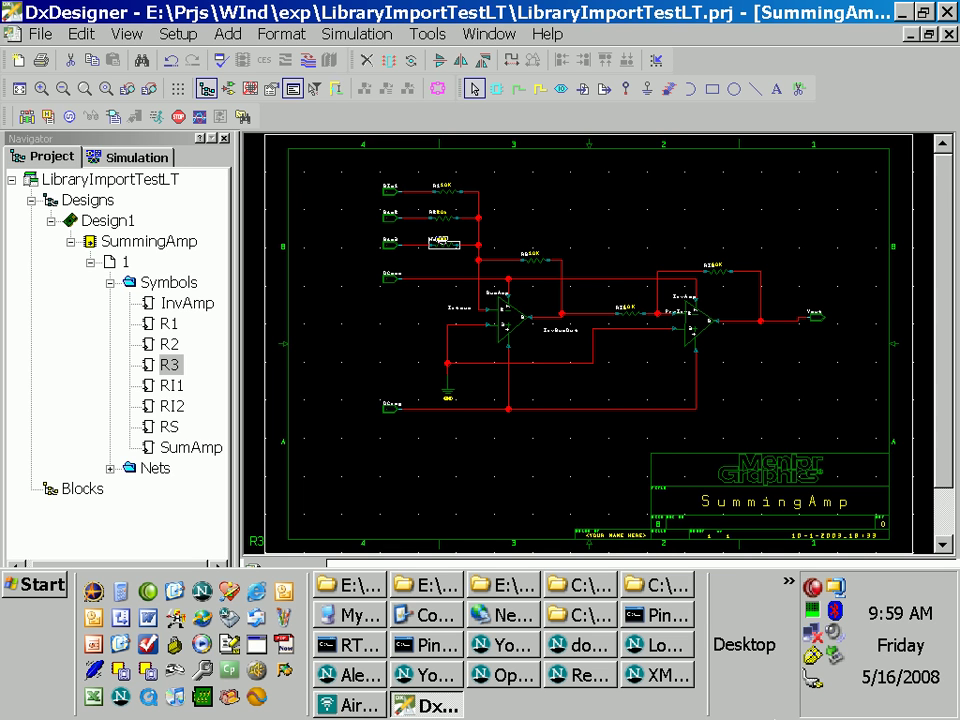